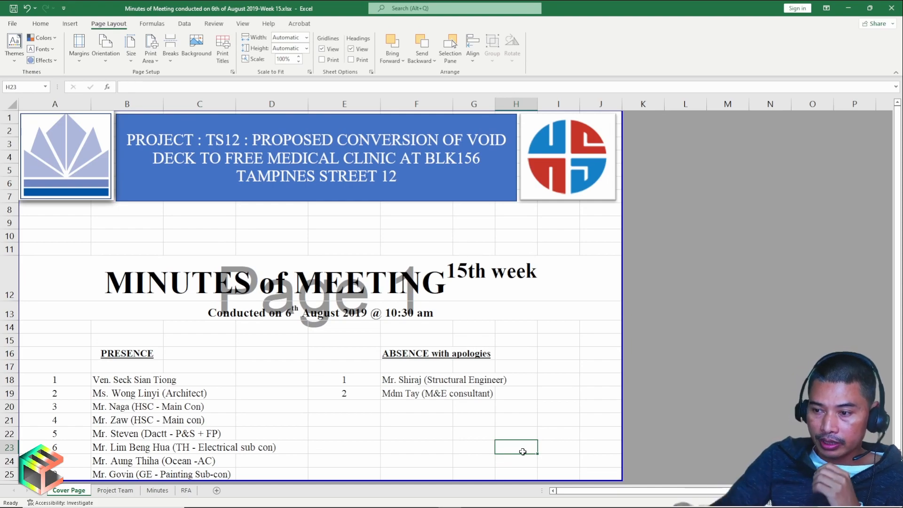
# Check the Cover Page sheet, including its existing footer picture, in the print preview and return to the sheet
pyautogui.click(567, 464)
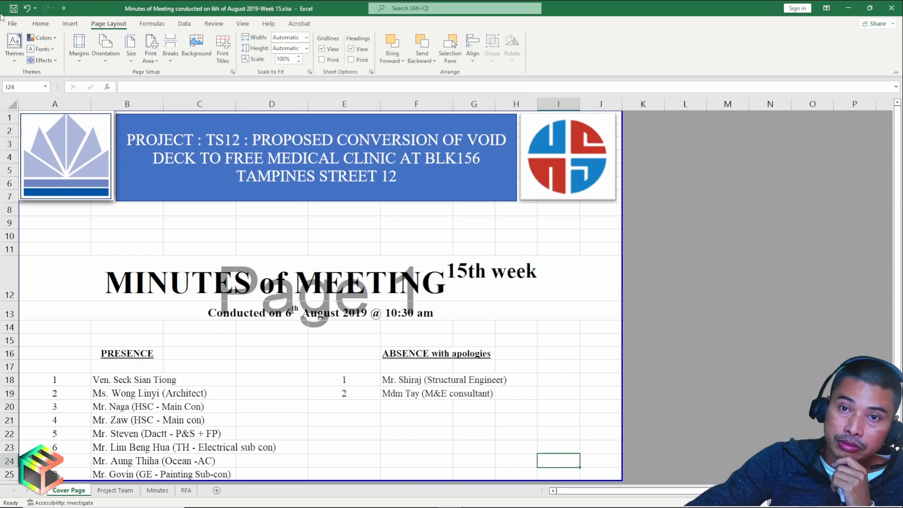
pyautogui.click(15, 29)
pyautogui.click(28, 214)
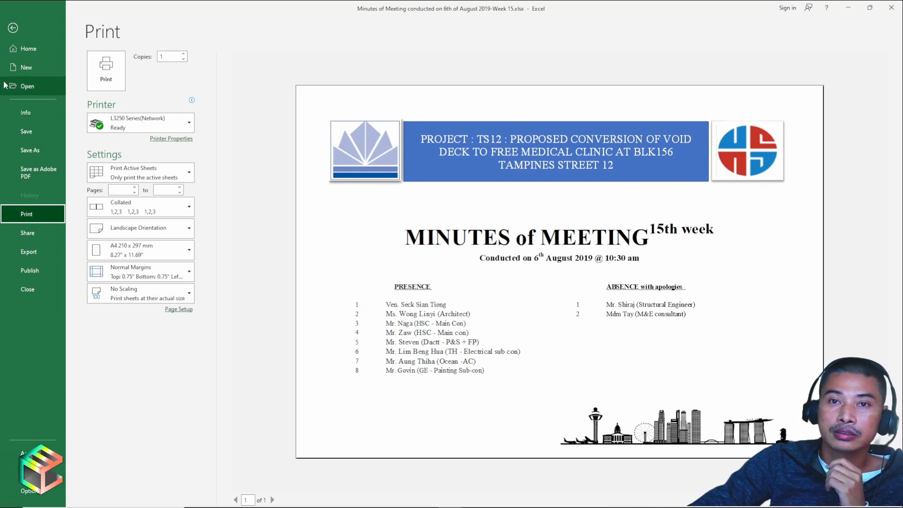
pyautogui.click(11, 26)
pyautogui.click(518, 459)
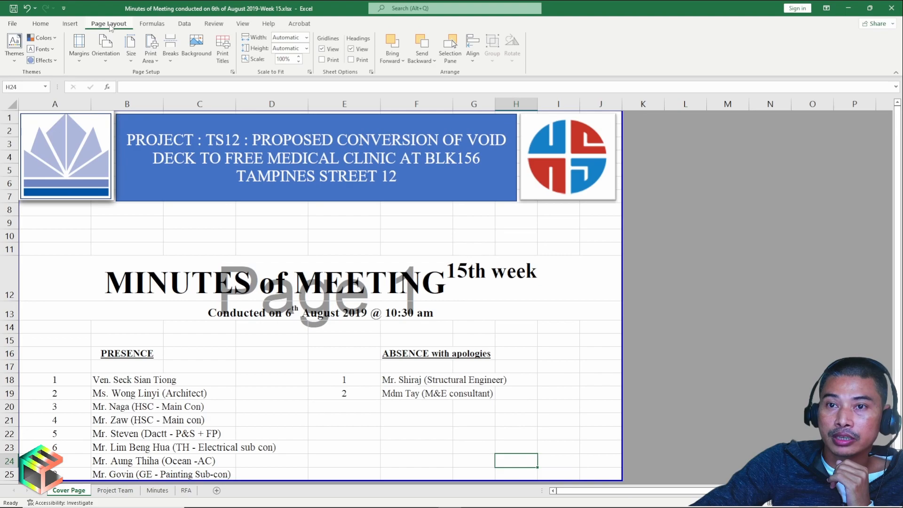
# Insert the picture file 47d6647f2c3a6962ee5b10671571c482.jpg into the left section of the custom footer and check the print preview
pyautogui.click(232, 71)
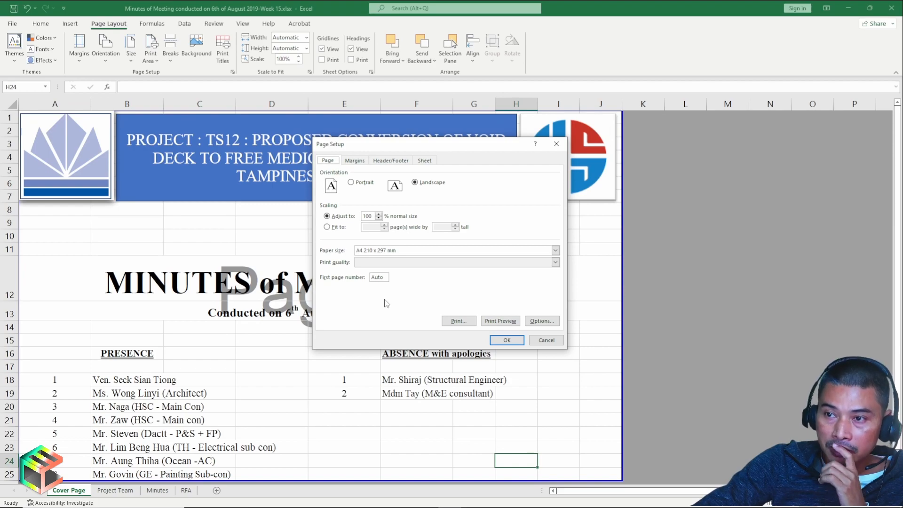
pyautogui.click(395, 161)
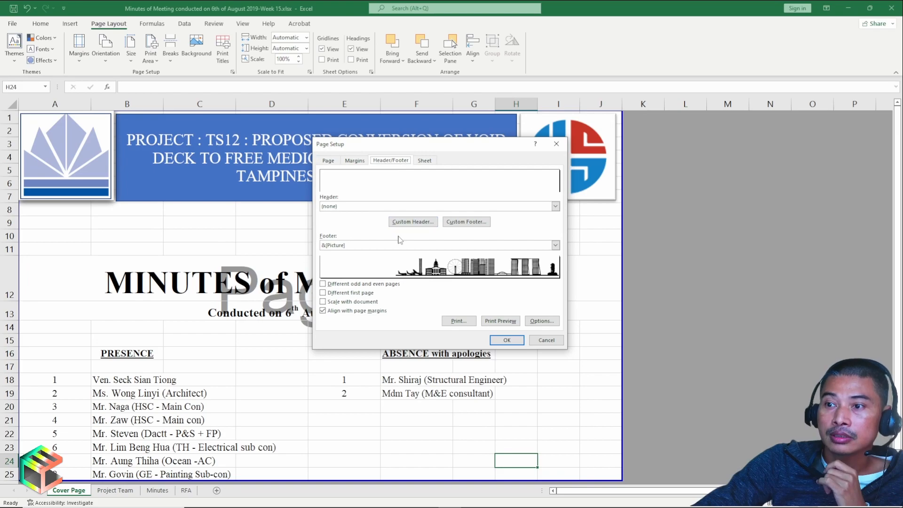
pyautogui.click(467, 222)
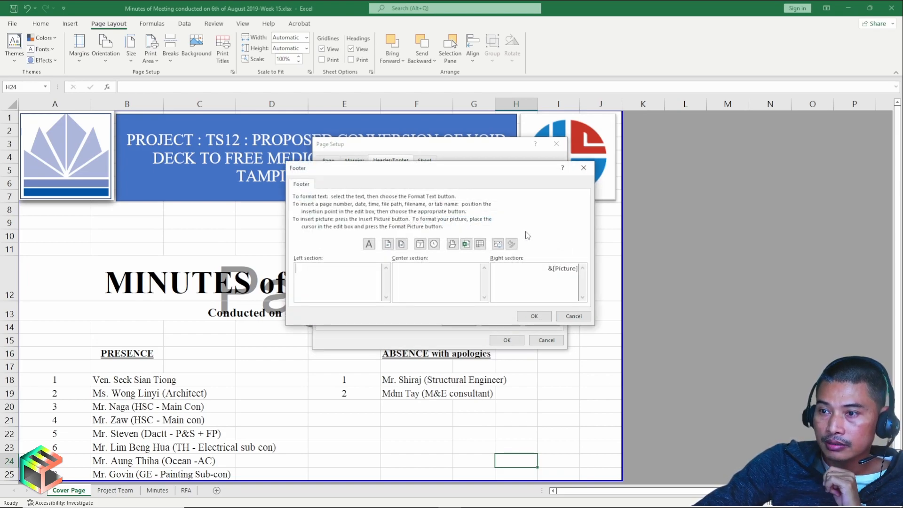
pyautogui.click(500, 247)
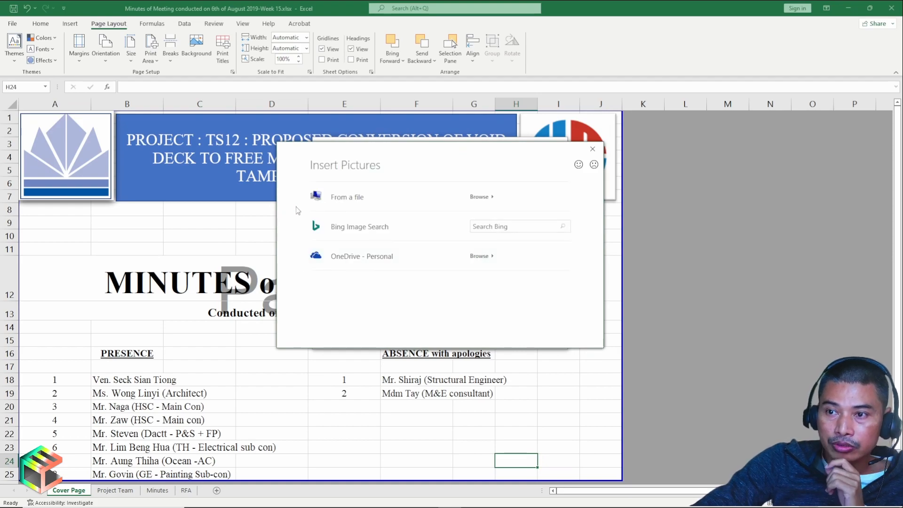
pyautogui.click(352, 201)
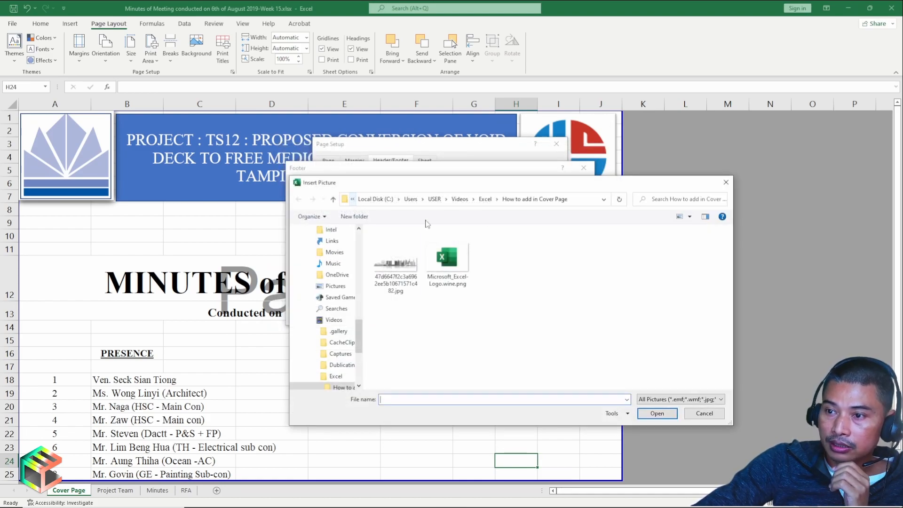
pyautogui.click(400, 267)
pyautogui.click(401, 268)
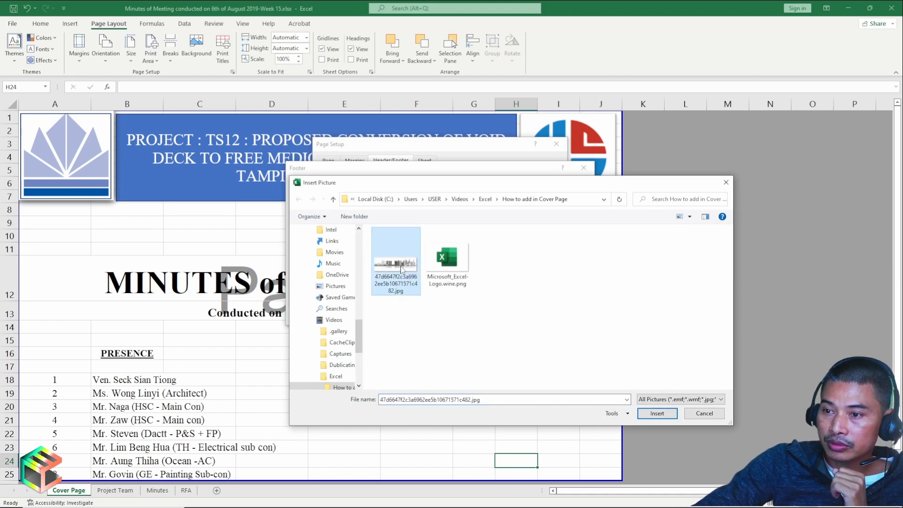
pyautogui.click(656, 412)
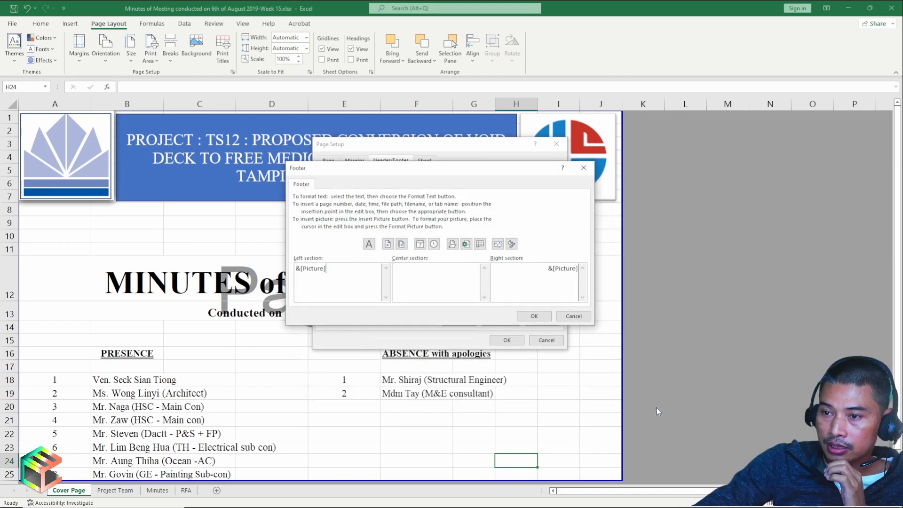
pyautogui.click(534, 316)
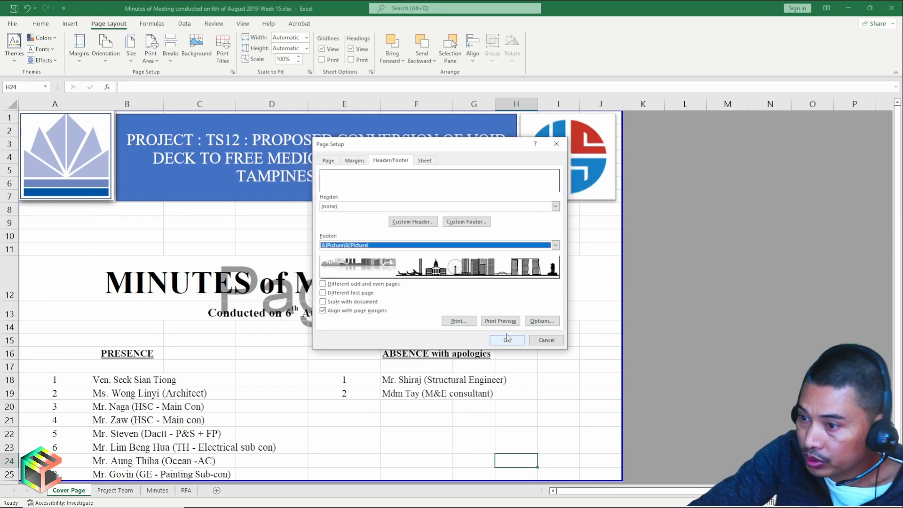
pyautogui.click(496, 324)
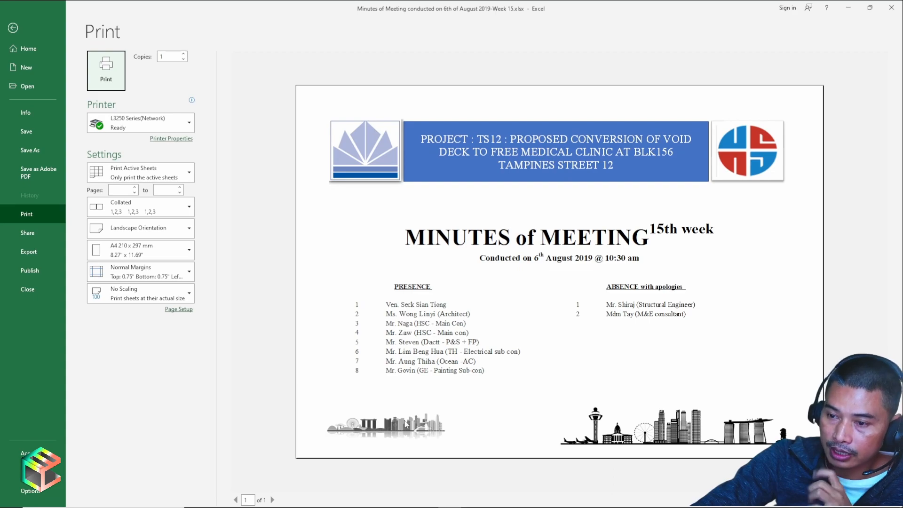
pyautogui.click(12, 28)
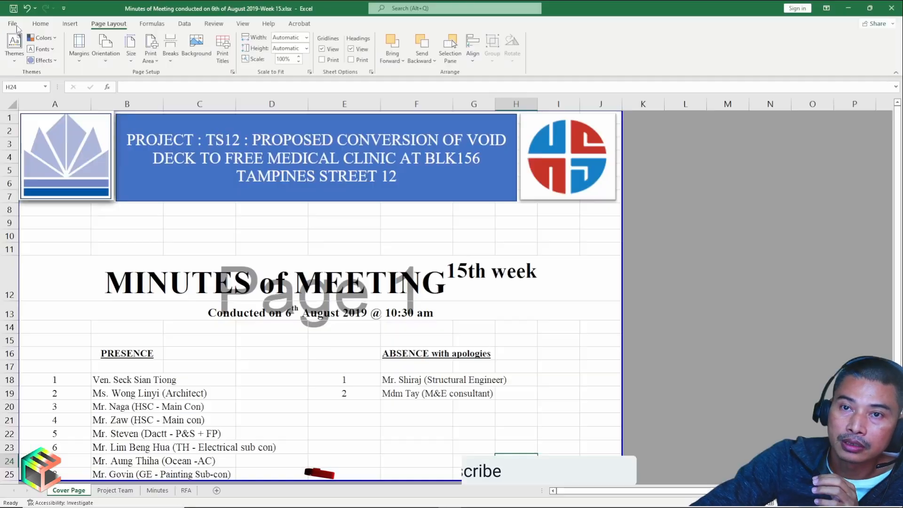
# Delete the picture from the left section of the Cover Page's custom footer
pyautogui.click(234, 73)
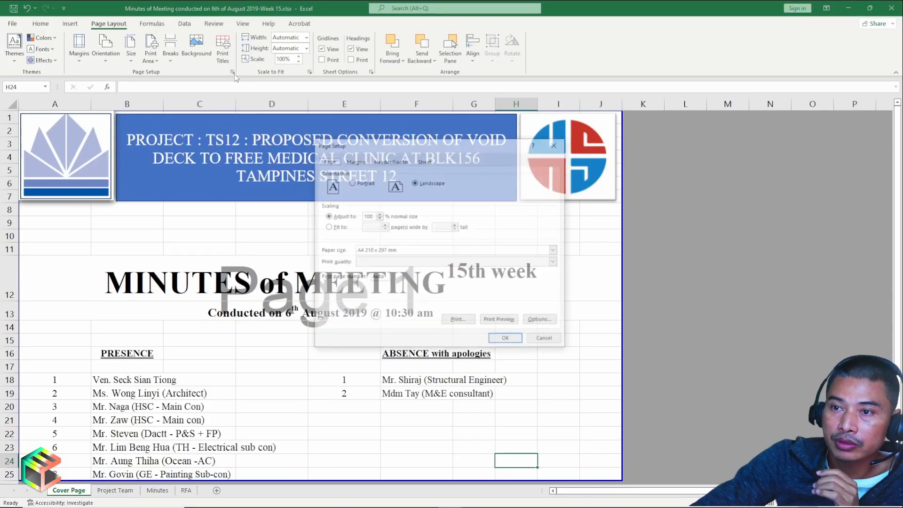
pyautogui.click(389, 161)
pyautogui.click(465, 221)
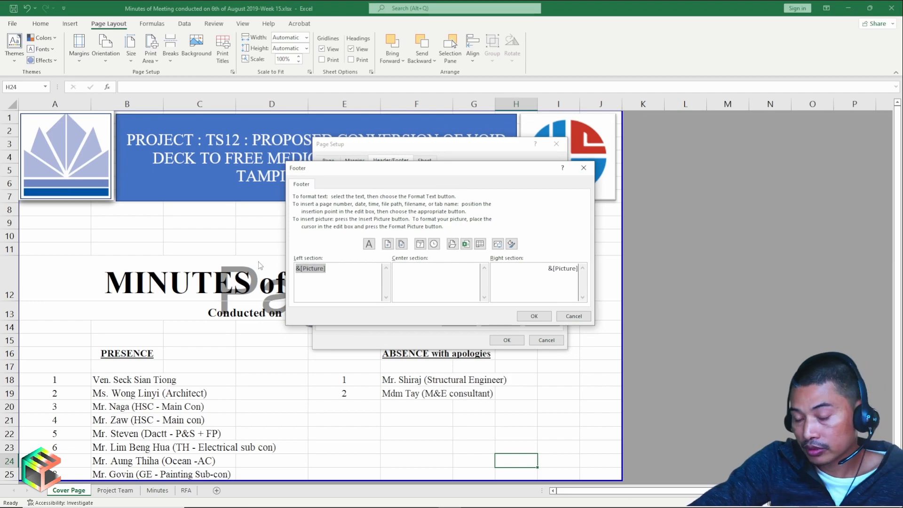
pyautogui.press('Delete')
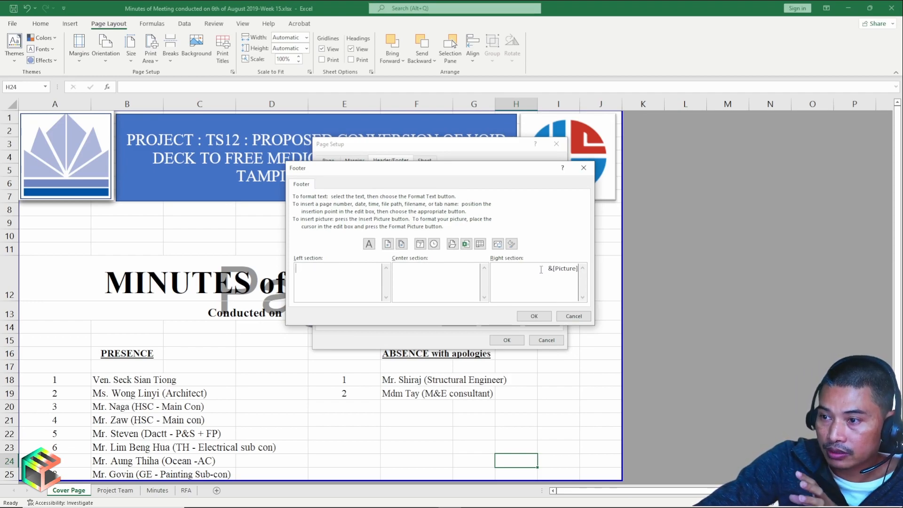
# Replace the picture in the footer's right section with 47d6647f2c3a6962ee5b10671571c482.jpg and check the print preview
pyautogui.moveTo(541, 269); pyautogui.dragTo(580, 269)
pyautogui.click(497, 243)
pyautogui.click(435, 290)
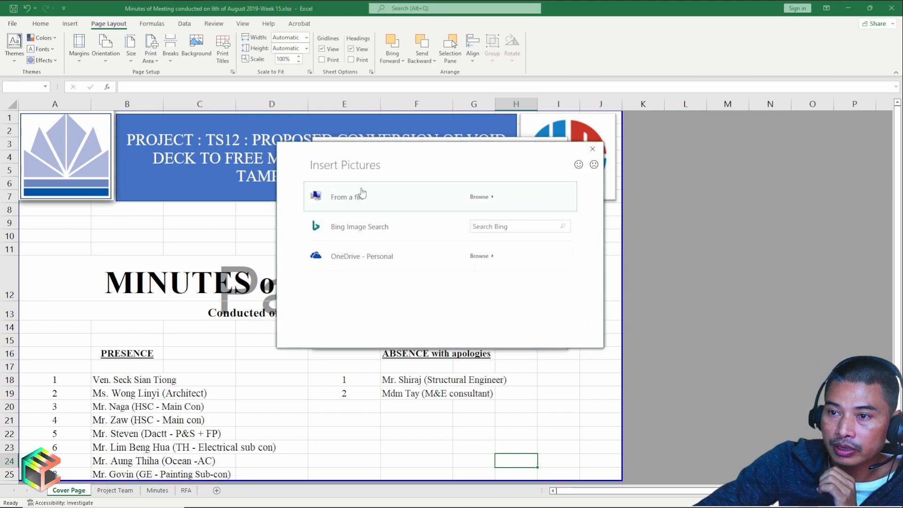
pyautogui.click(361, 196)
pyautogui.doubleClick(397, 256)
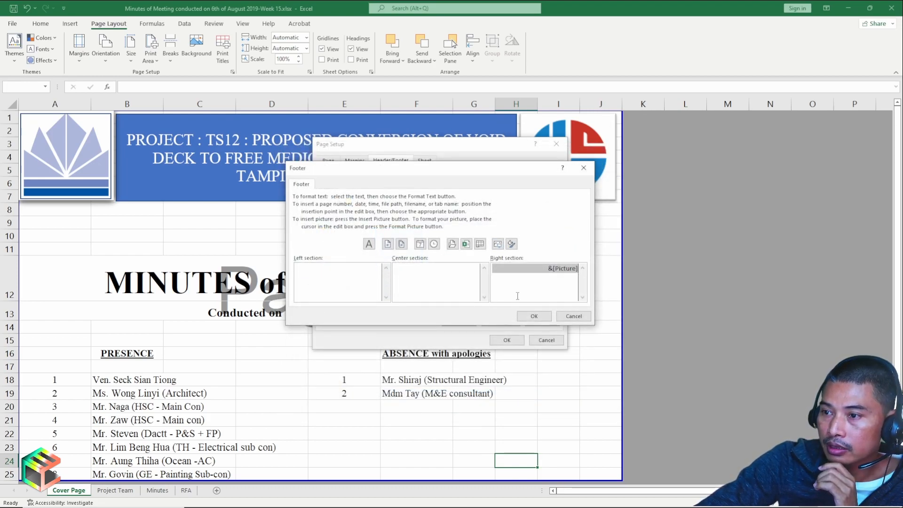
pyautogui.click(534, 316)
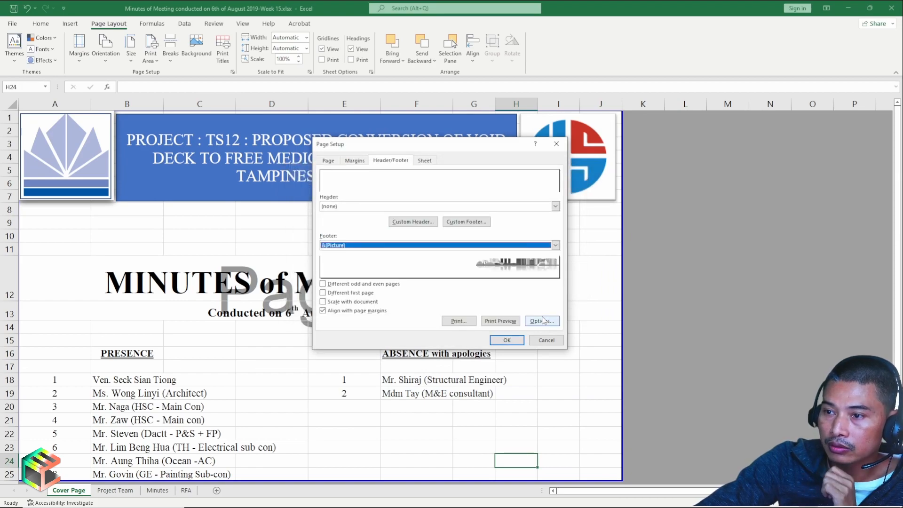
pyautogui.click(498, 322)
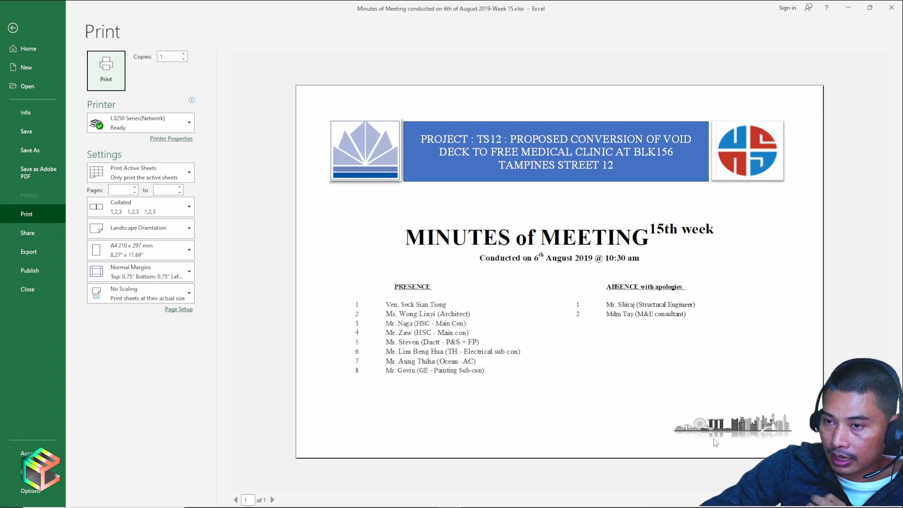
pyautogui.press('Escape')
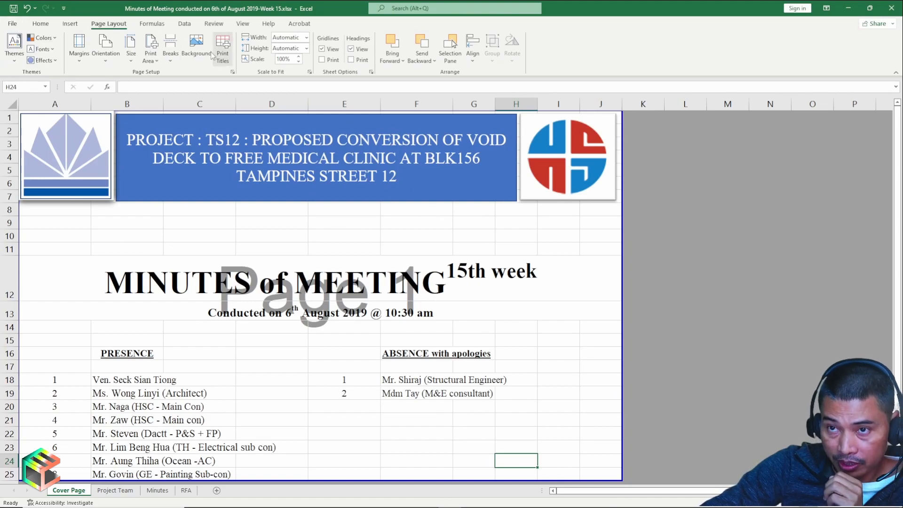
# Scale the picture in the footer's right section to 200% with the aspect ratio locked and preview the printed page
pyautogui.click(232, 72)
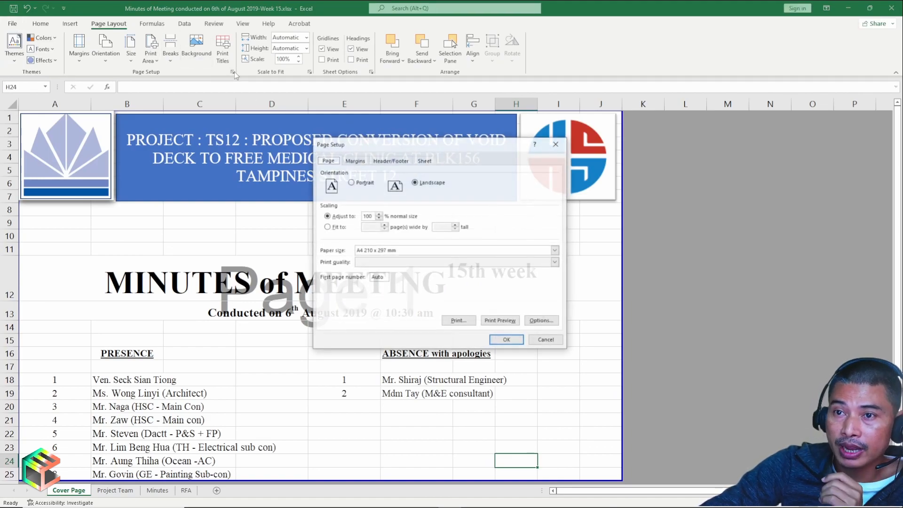
pyautogui.click(391, 160)
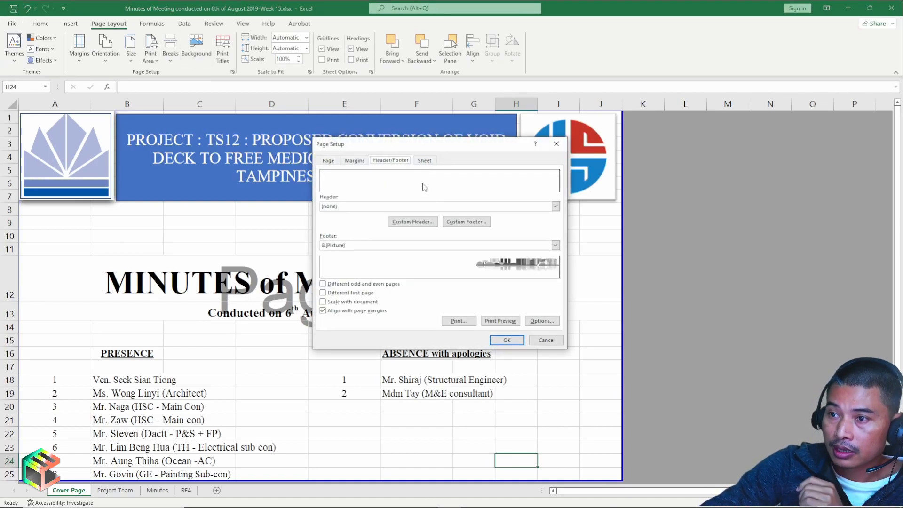
pyautogui.click(464, 222)
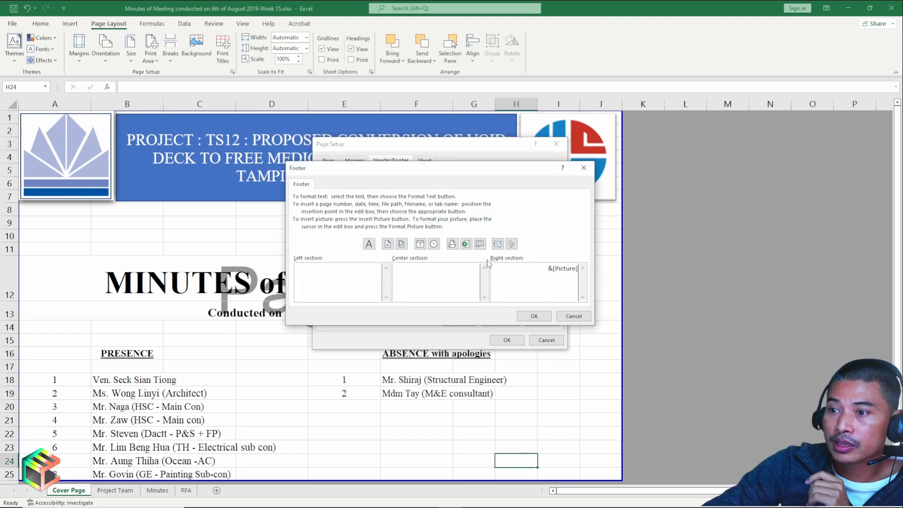
pyautogui.moveTo(494, 268); pyautogui.dragTo(581, 270)
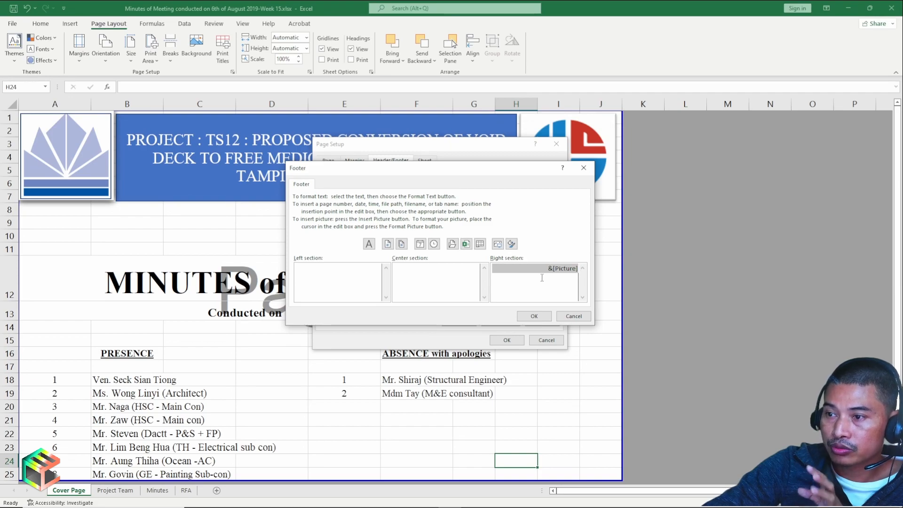
pyautogui.moveTo(521, 269); pyautogui.dragTo(580, 269)
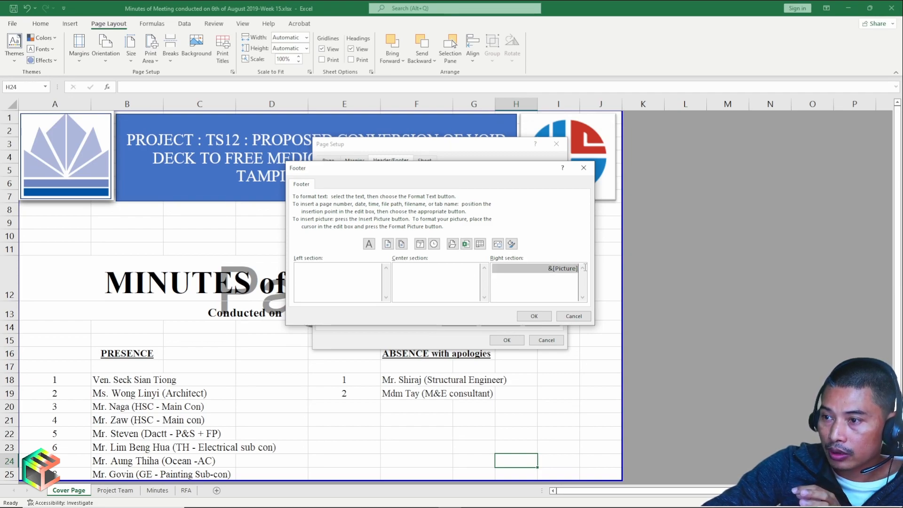
pyautogui.click(512, 244)
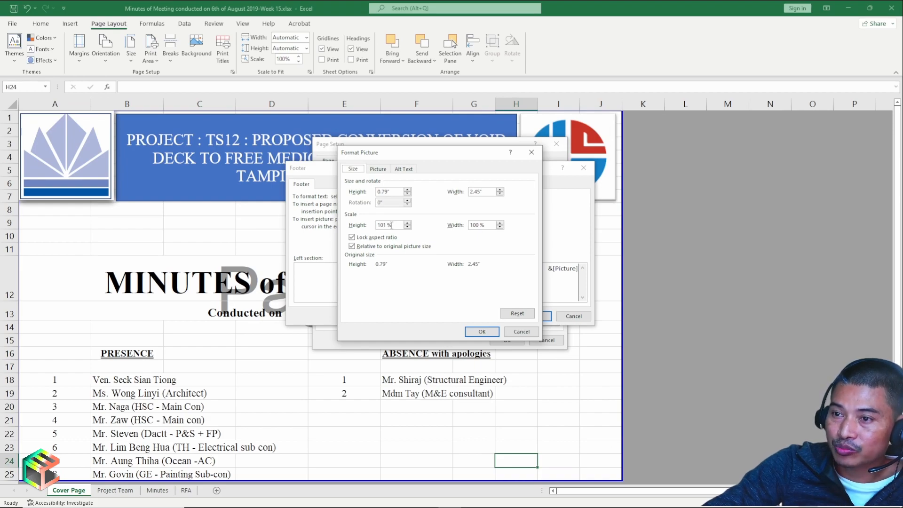
pyautogui.moveTo(386, 226); pyautogui.dragTo(364, 225)
pyautogui.write('200')
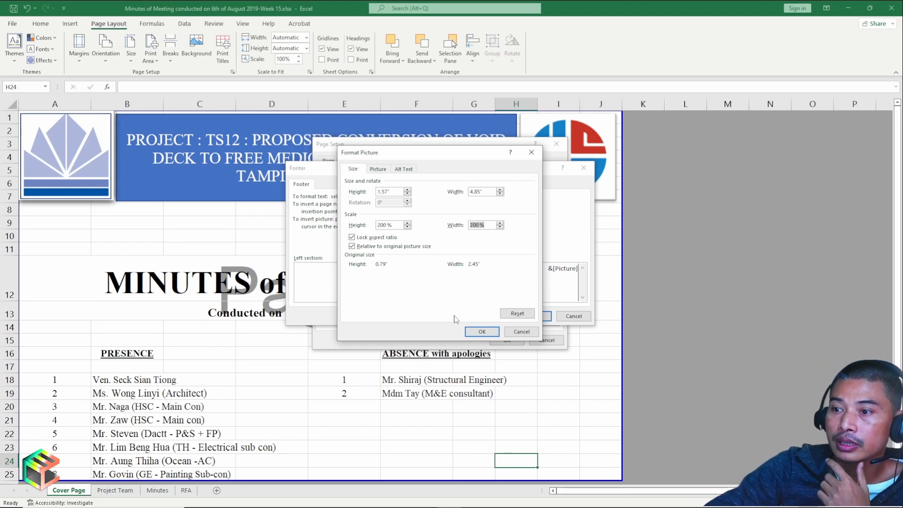
pyautogui.click(480, 331)
pyautogui.click(533, 316)
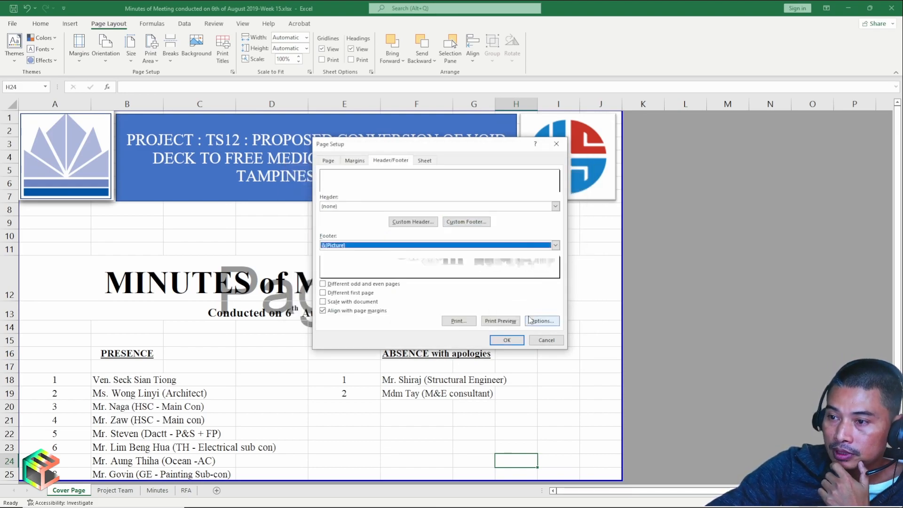
pyautogui.click(500, 322)
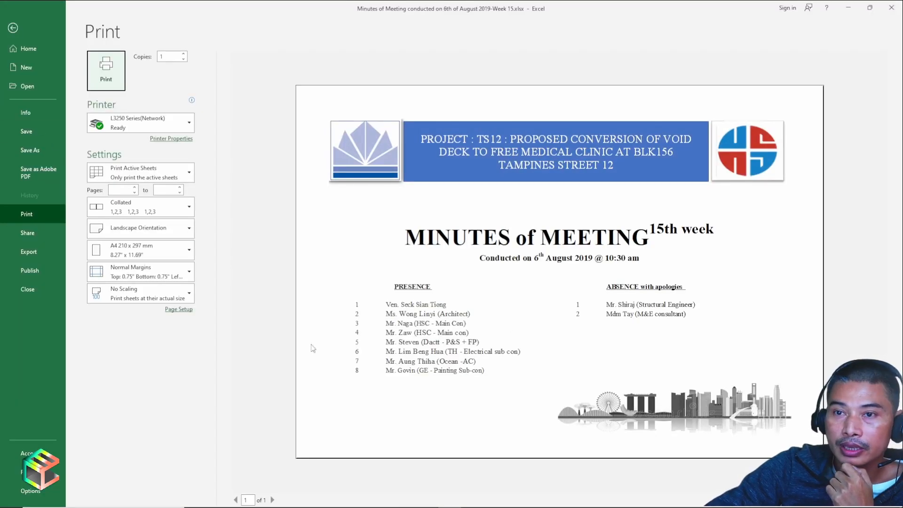